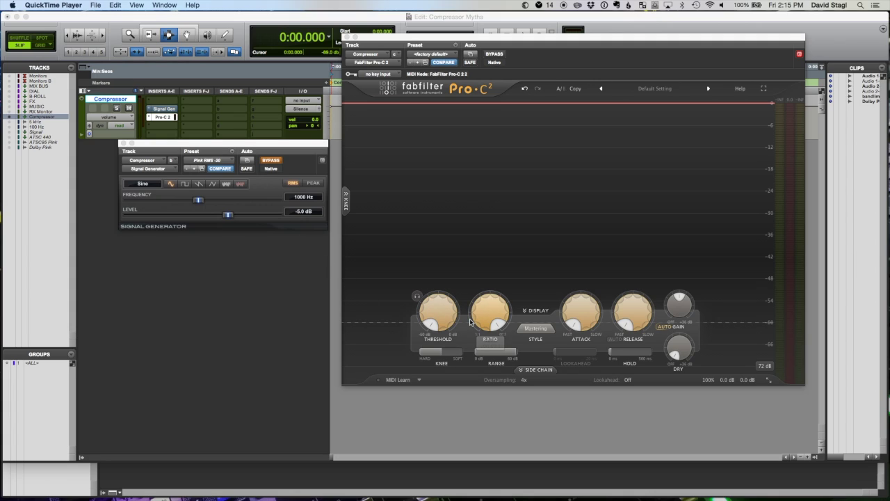
- Un-bypass the Signal Generator so the 1000 Hz sine registers on Pro-C 2's meters and graph
{"action": "mouse_move", "coordinate": [459, 332]}
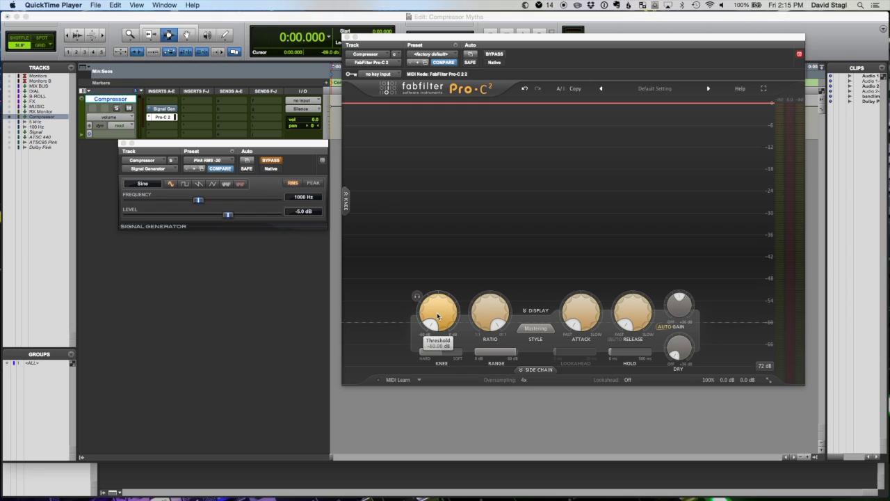
{"action": "mouse_move", "coordinate": [499, 319]}
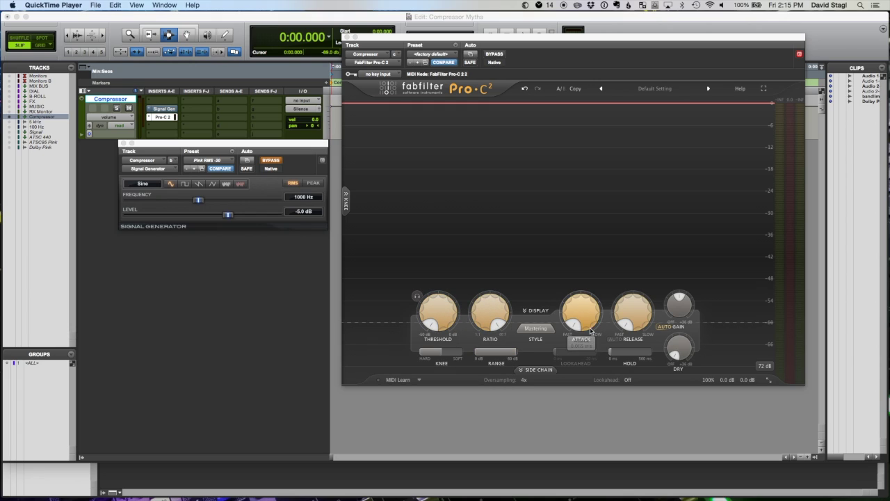
{"action": "mouse_move", "coordinate": [622, 321]}
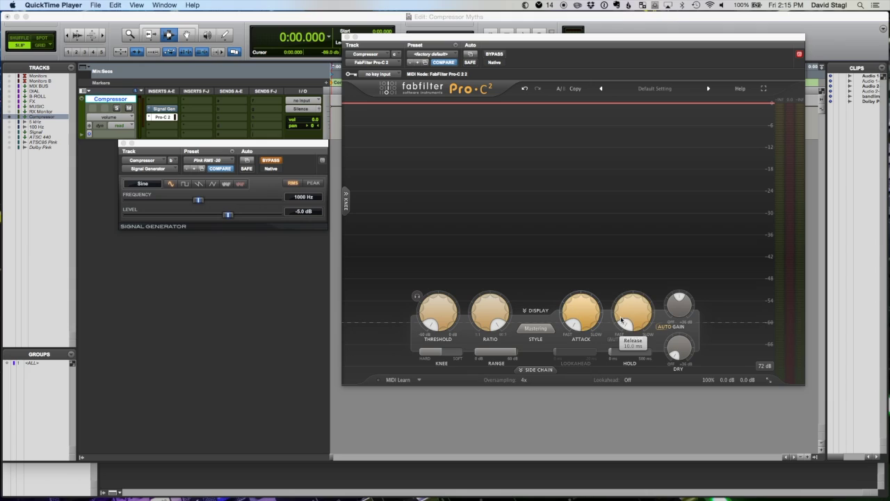
{"action": "left_click", "coordinate": [271, 162]}
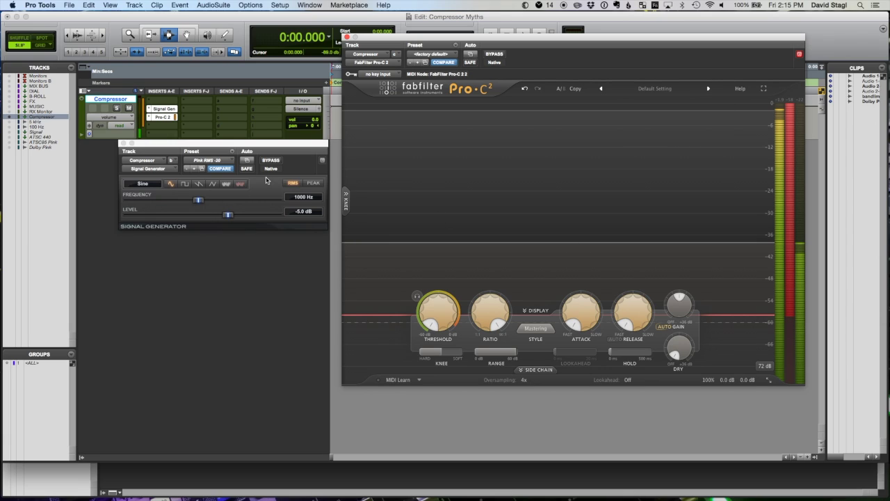
- Bypass the Signal Generator for a moment, then re-enable it so the sine feeds Pro-C 2 again
{"action": "left_click", "coordinate": [271, 160]}
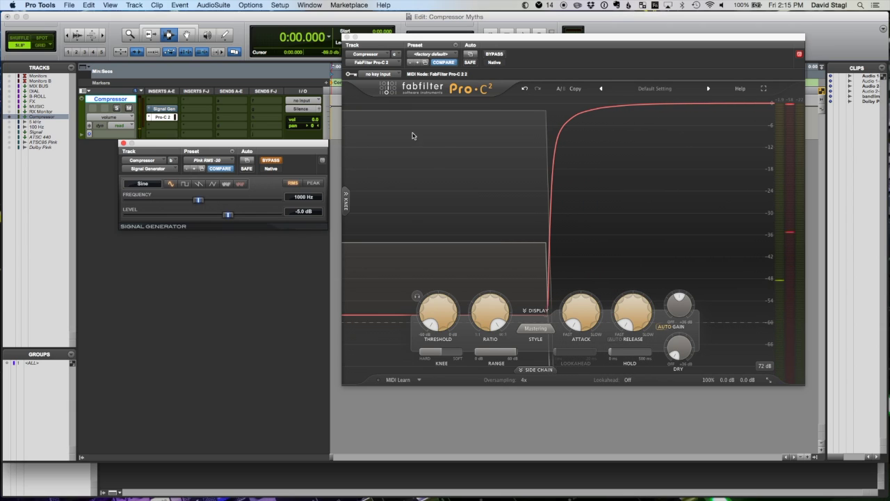
{"action": "left_click", "coordinate": [278, 162]}
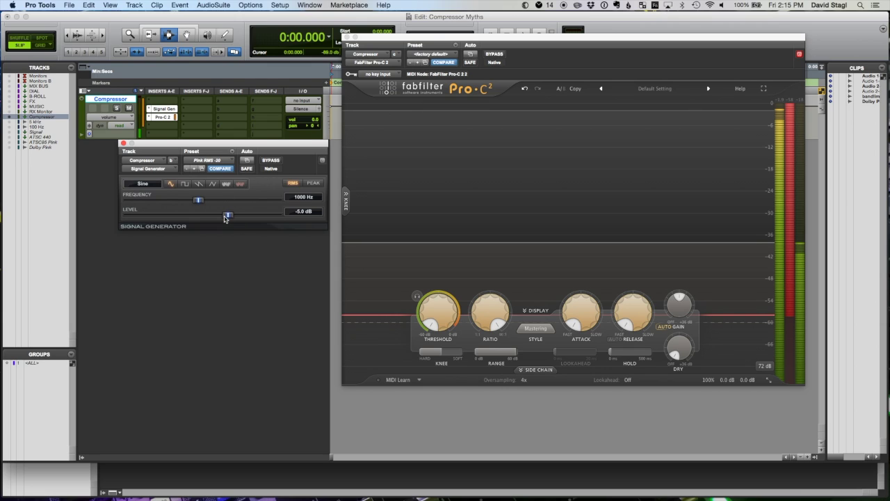
- Dip the generator level to about -8.9 dB, reset it to -5.0 dB, then bypass the generator
{"action": "mouse_move", "coordinate": [230, 217]}
{"action": "left_mouse_down"}
{"action": "mouse_move", "coordinate": [191, 215]}
{"action": "mouse_move", "coordinate": [250, 214]}
{"action": "mouse_move", "coordinate": [179, 222]}
{"action": "mouse_move", "coordinate": [254, 223]}
{"action": "mouse_move", "coordinate": [174, 226]}
{"action": "mouse_move", "coordinate": [229, 229]}
{"action": "left_mouse_up"}
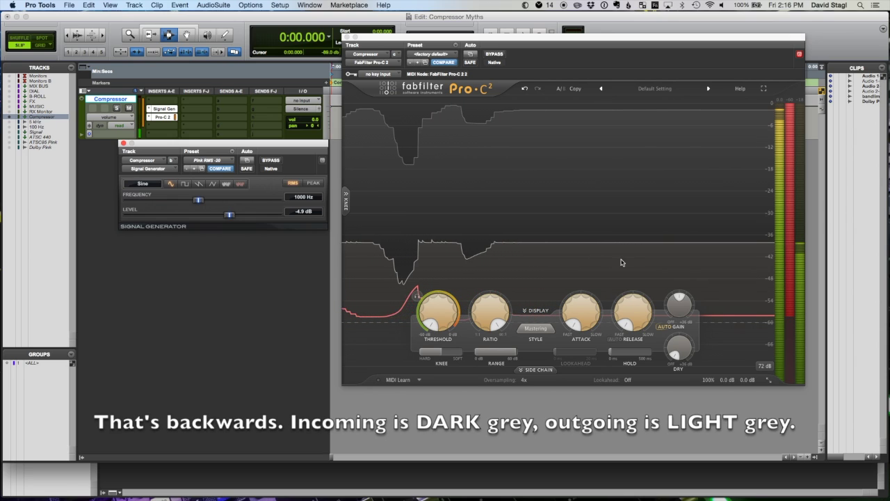
{"action": "left_click", "coordinate": [304, 212]}
{"action": "type", "text": "-5"}
{"action": "key", "text": "Return"}
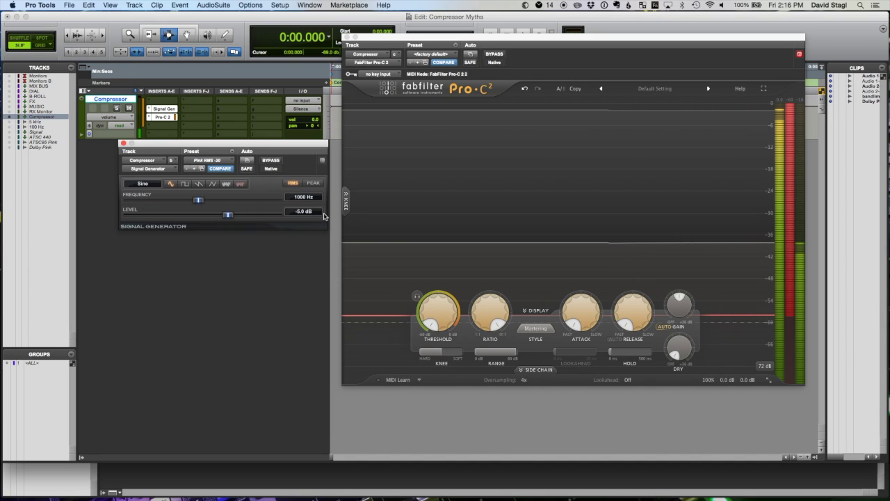
{"action": "left_click", "coordinate": [270, 160]}
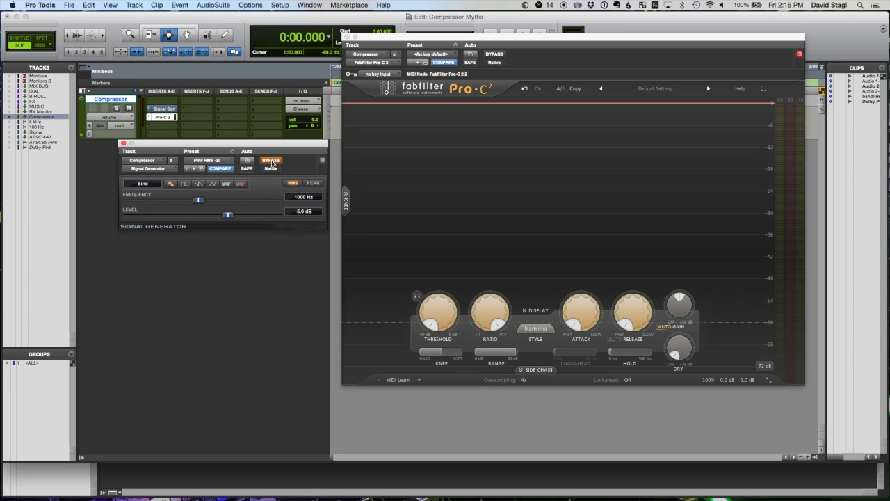
- Toggle the Signal Generator bypass off, on, then off, leaving the sine feeding Pro-C 2
{"action": "left_click", "coordinate": [272, 162]}
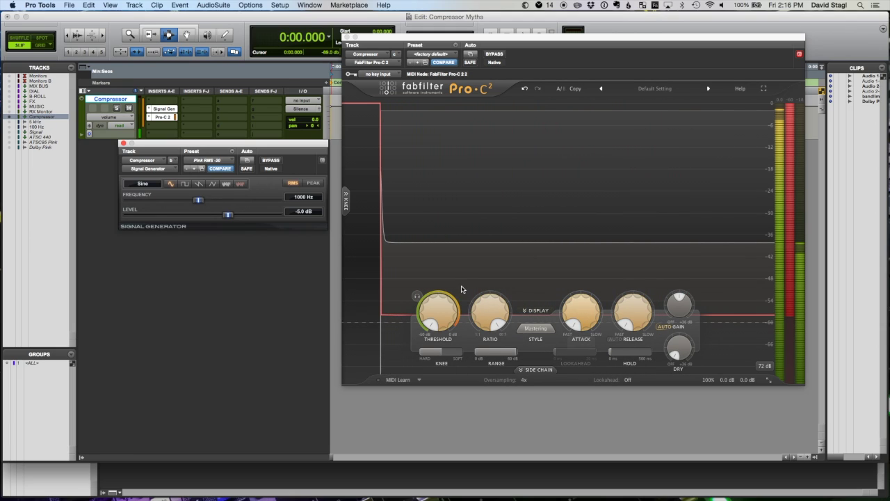
{"action": "mouse_move", "coordinate": [569, 324]}
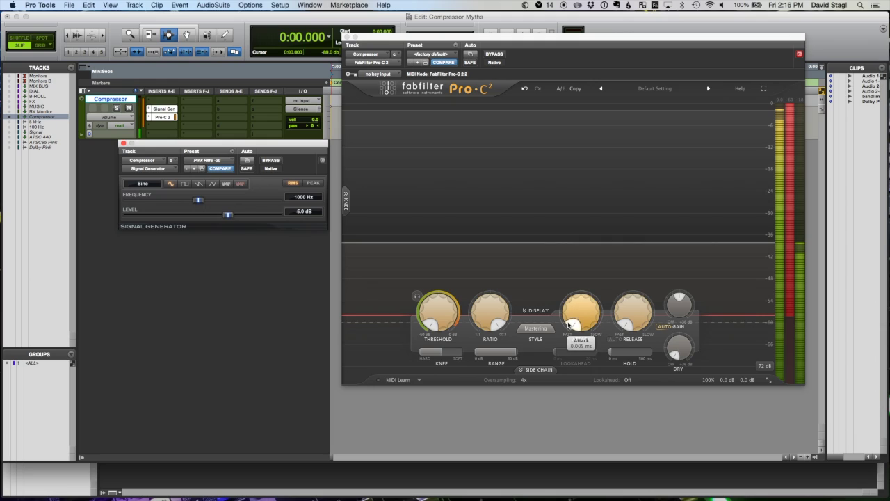
{"action": "left_click", "coordinate": [272, 161]}
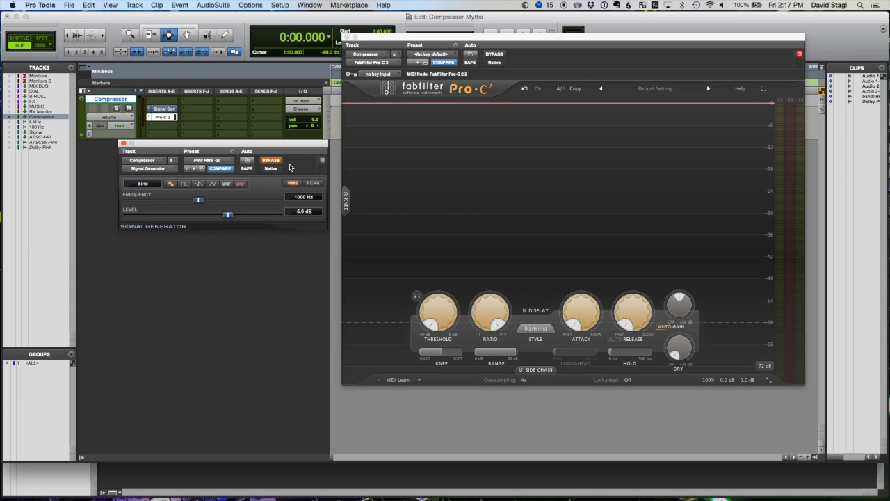
{"action": "left_click", "coordinate": [272, 160]}
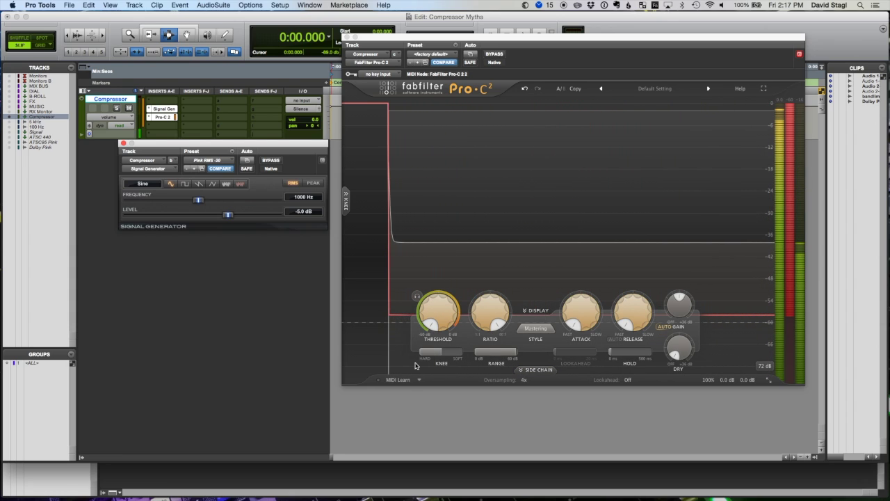
- Bypass, re-enable, then bypass the Signal Generator again, leaving Pro-C 2 idle
{"action": "left_click", "coordinate": [272, 161]}
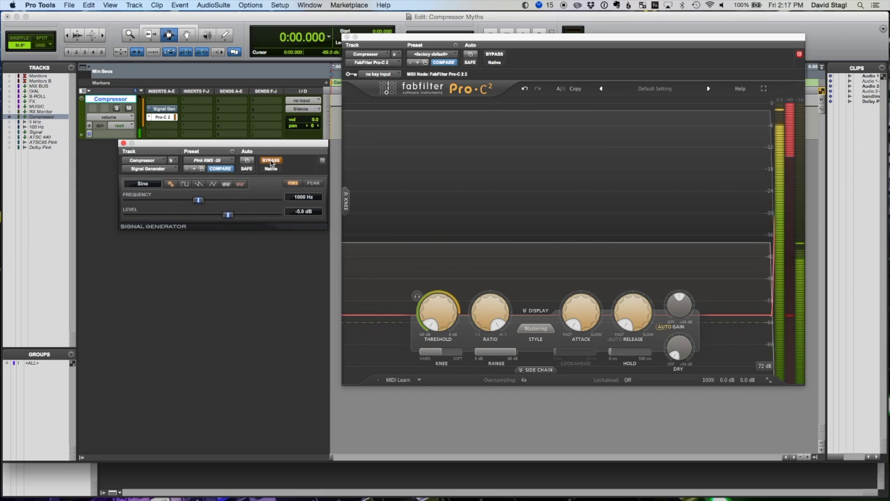
{"action": "left_click", "coordinate": [272, 161]}
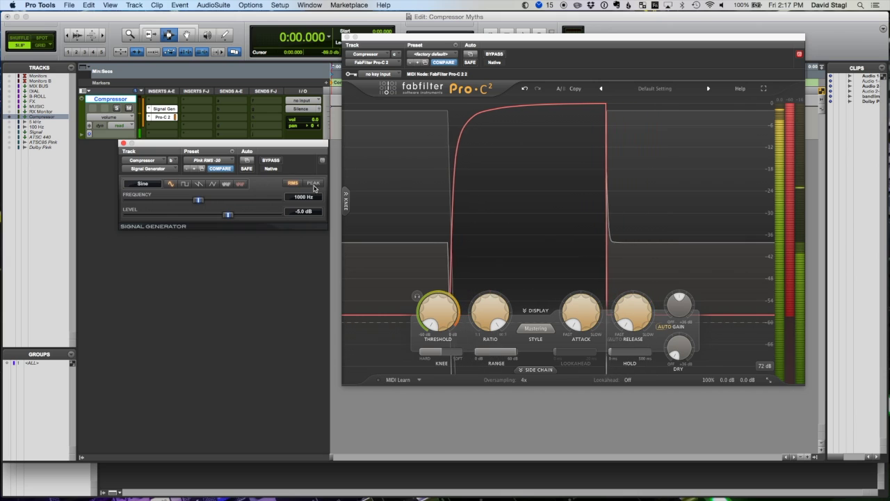
{"action": "left_click", "coordinate": [274, 163]}
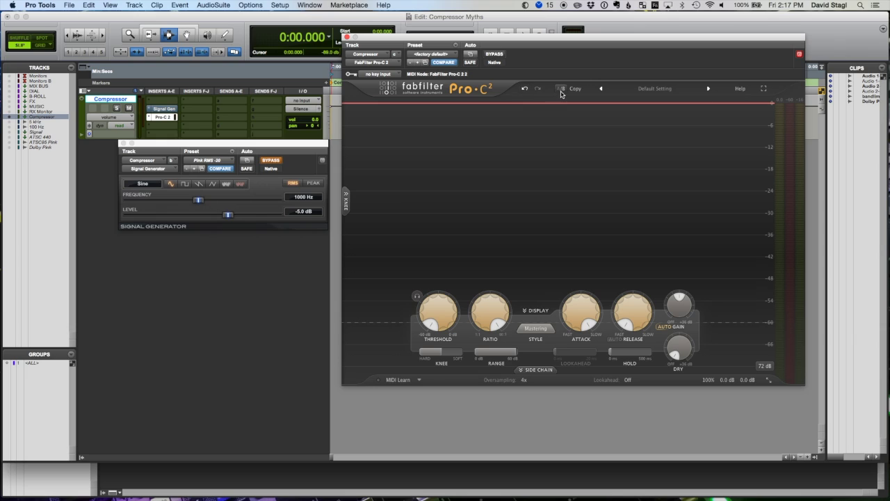
- Send several short sine bursts into Pro-C 2 to trace its attack and release, ending with the sine stopped
{"action": "left_click", "coordinate": [278, 162]}
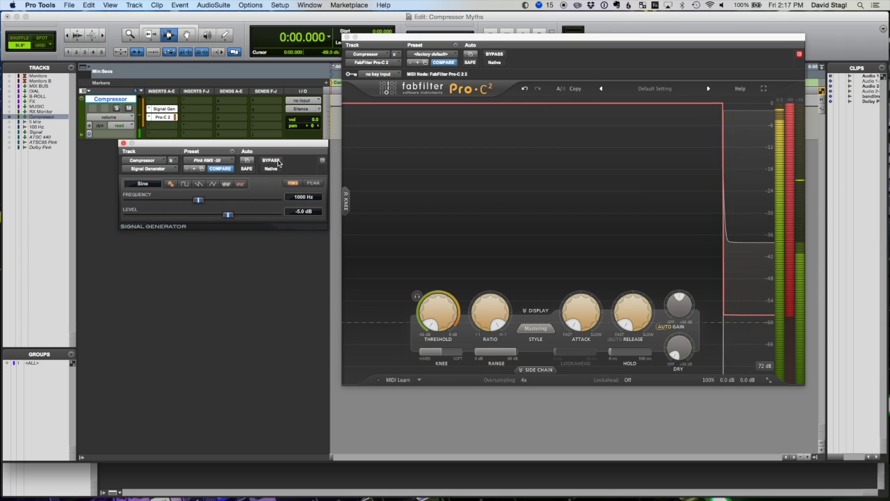
{"action": "left_click", "coordinate": [277, 162]}
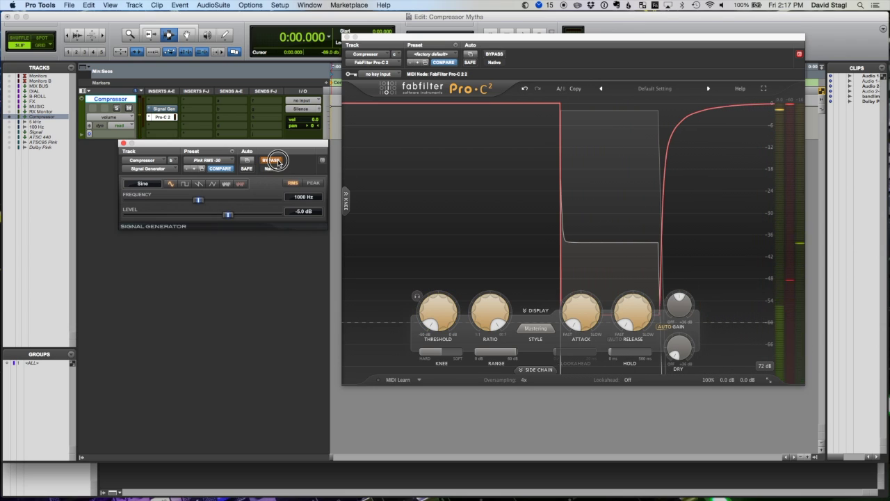
{"action": "left_click", "coordinate": [278, 162]}
{"action": "left_click", "coordinate": [278, 162]}
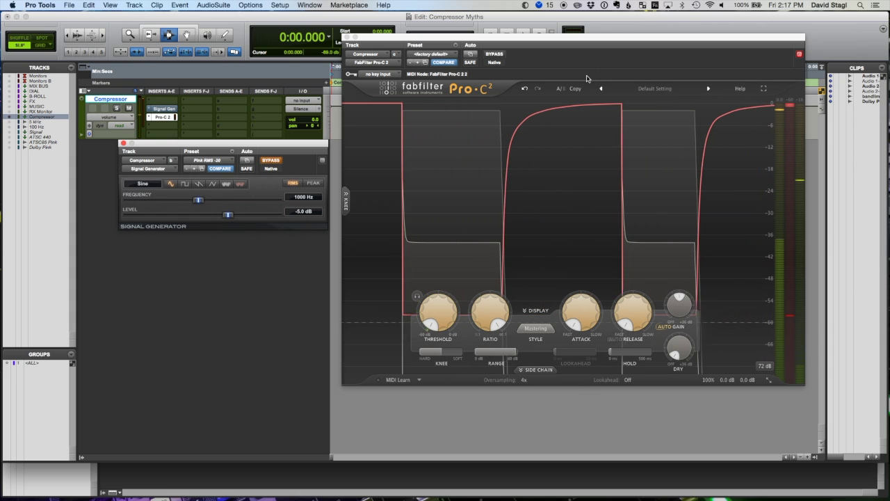
{"action": "left_click", "coordinate": [480, 94]}
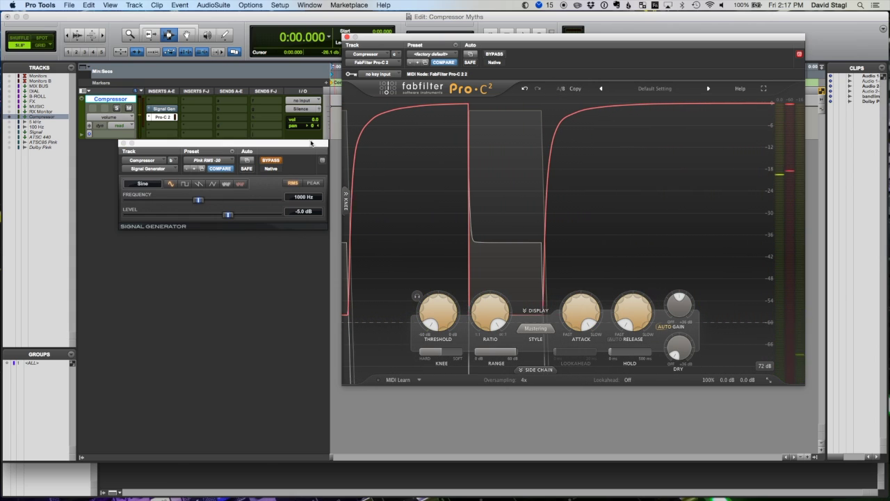
{"action": "left_click", "coordinate": [271, 161]}
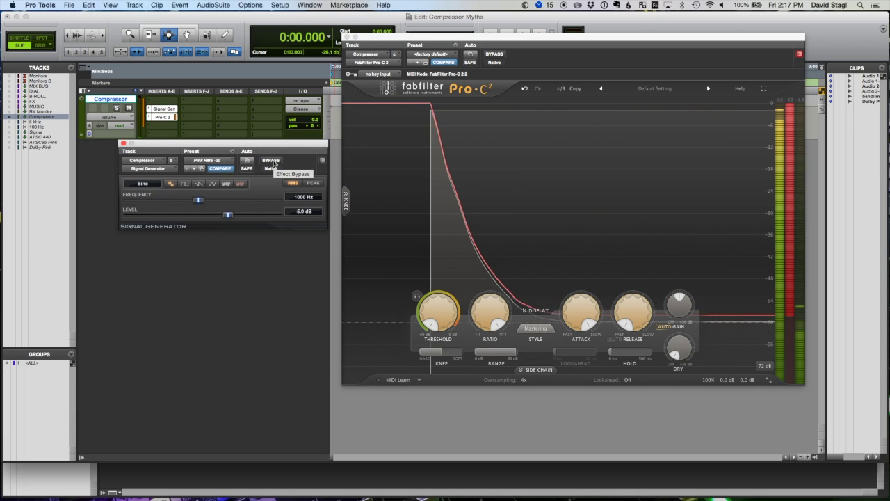
{"action": "left_click", "coordinate": [272, 161]}
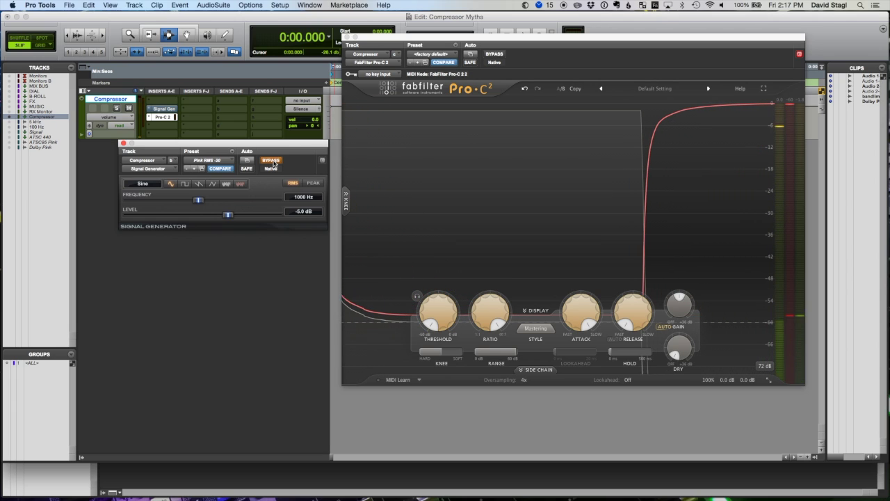
{"action": "left_click", "coordinate": [271, 161]}
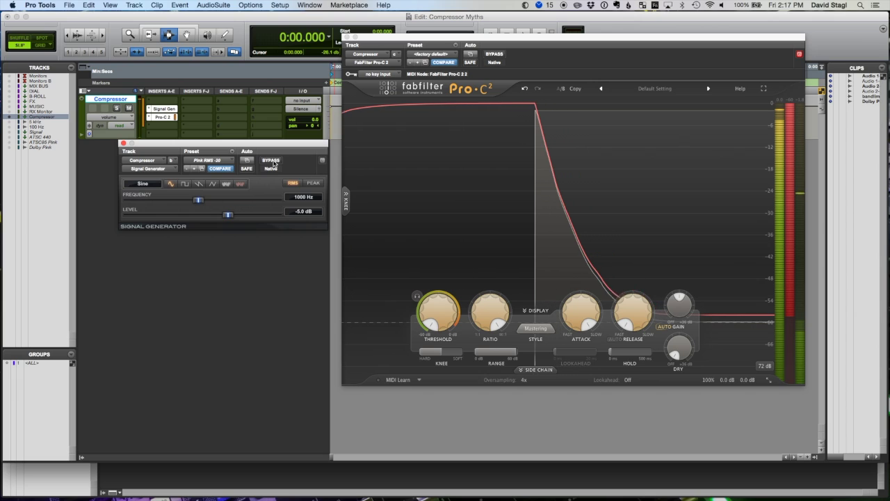
{"action": "left_click", "coordinate": [272, 162]}
- Run the sine into Pro-C 2 with an on-off-on toggle, then stop it
{"action": "left_click", "coordinate": [566, 91]}
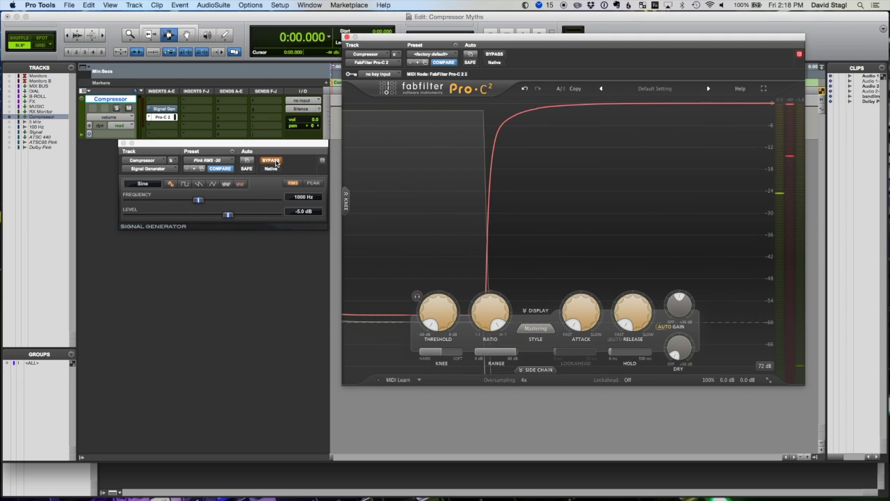
{"action": "left_click", "coordinate": [272, 160]}
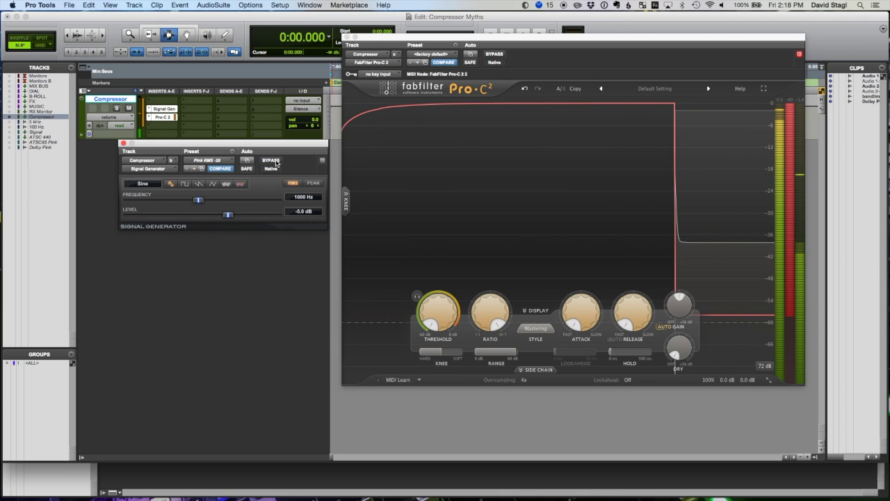
{"action": "left_click", "coordinate": [272, 161]}
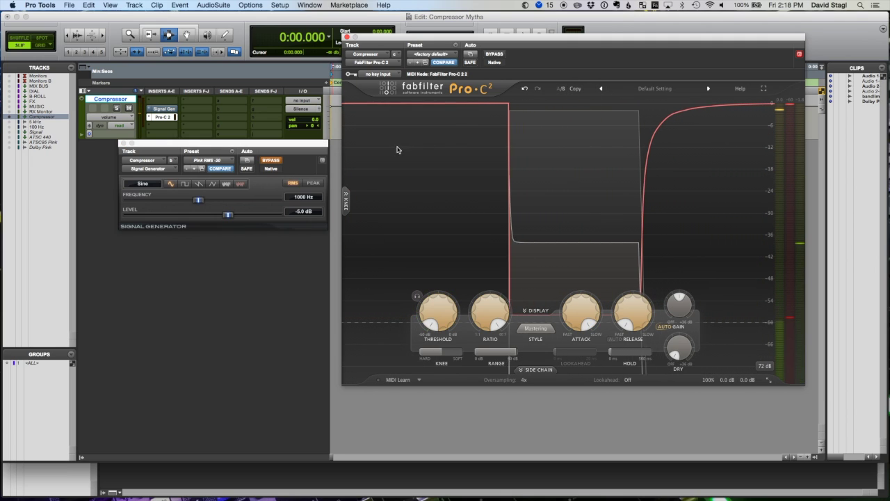
{"action": "left_click", "coordinate": [271, 160]}
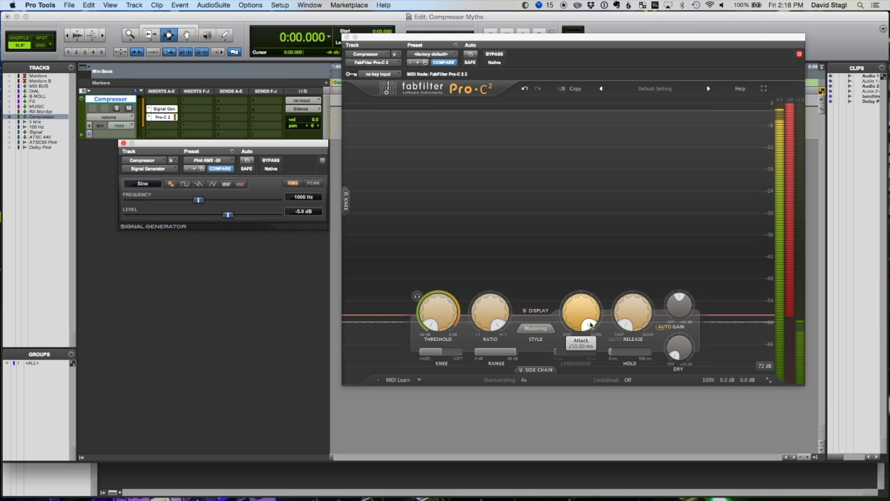
{"action": "mouse_move", "coordinate": [593, 319]}
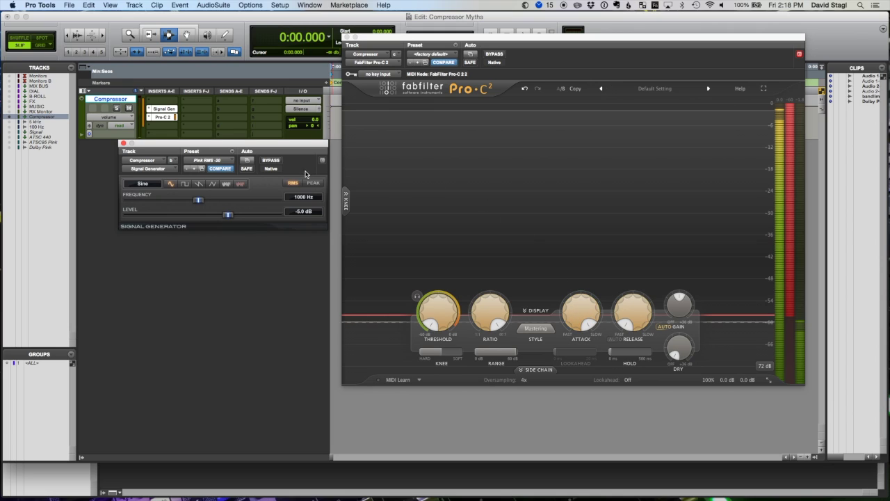
{"action": "left_click", "coordinate": [278, 160]}
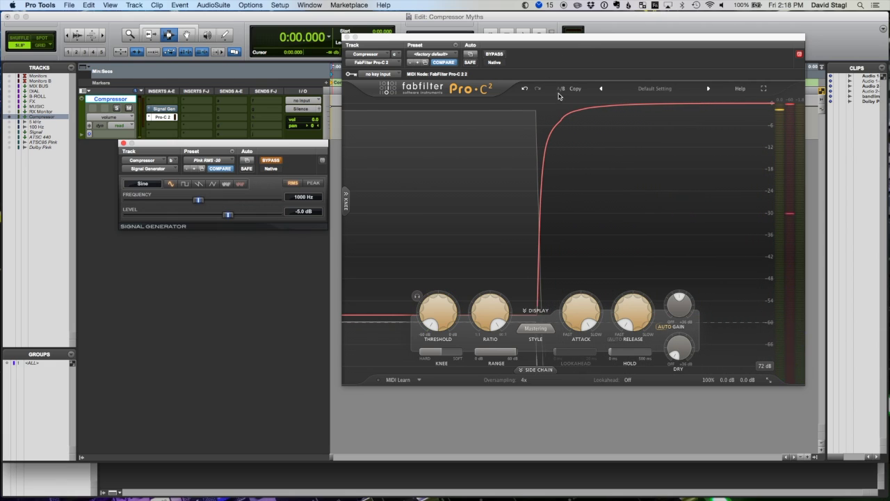
- Send one more short tone burst, then switch Pro-C 2's style from Mastering to Clean
{"action": "left_click", "coordinate": [283, 162]}
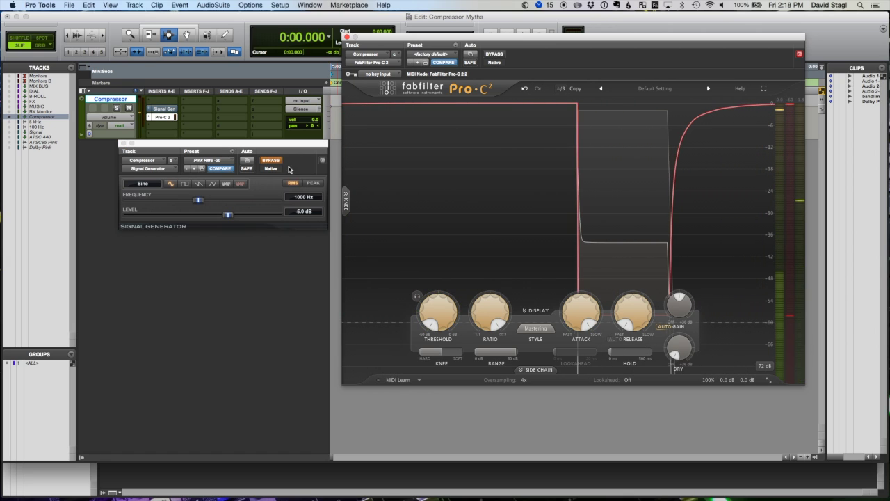
{"action": "left_click", "coordinate": [273, 161]}
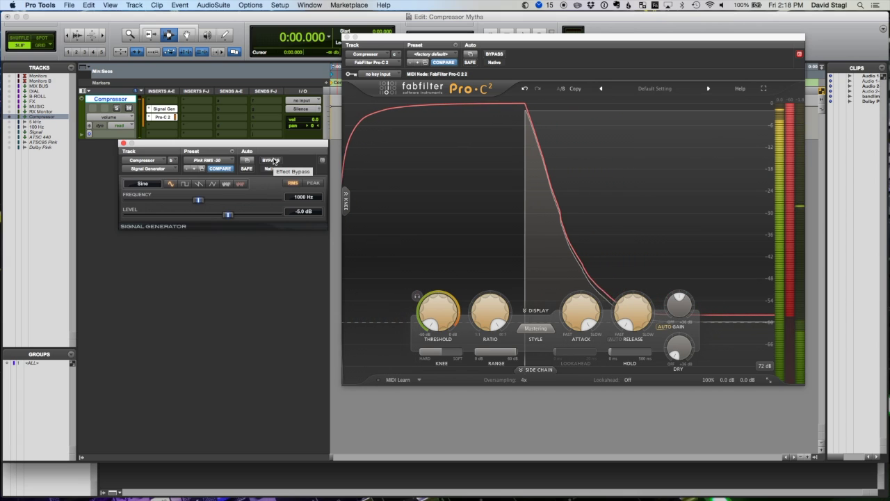
{"action": "left_click", "coordinate": [274, 161]}
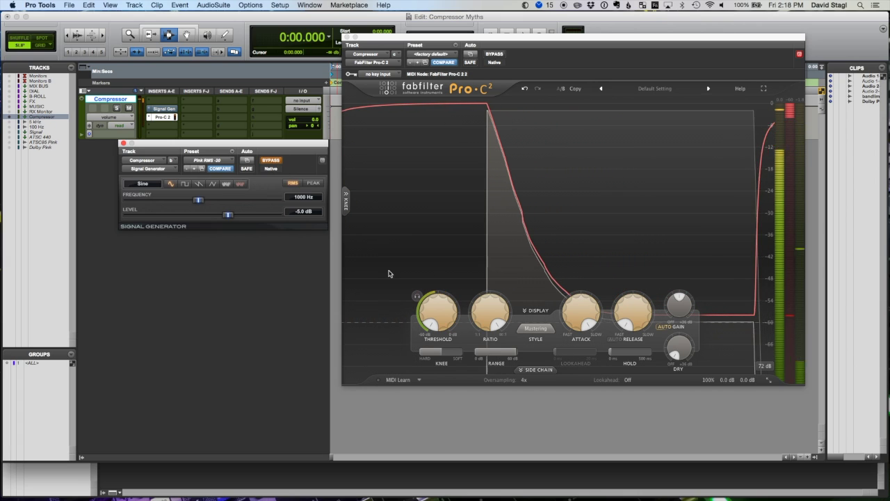
{"action": "left_click", "coordinate": [536, 329]}
{"action": "left_click", "coordinate": [538, 340]}
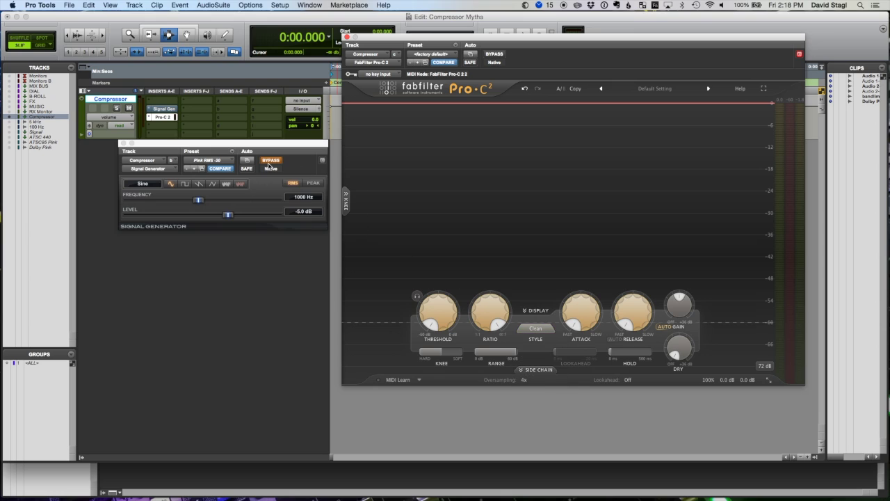
- Start, stop and restart the test tone to show the Clean style's attack and release
{"action": "left_click", "coordinate": [270, 160]}
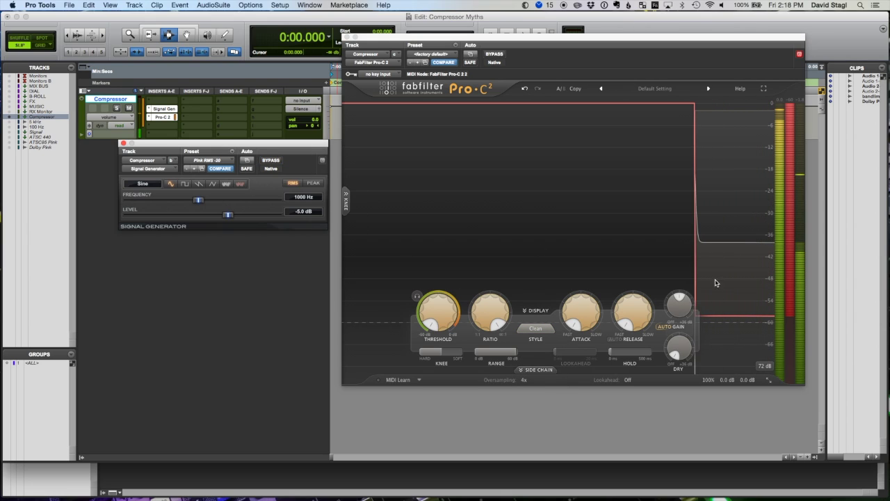
{"action": "left_click", "coordinate": [277, 162]}
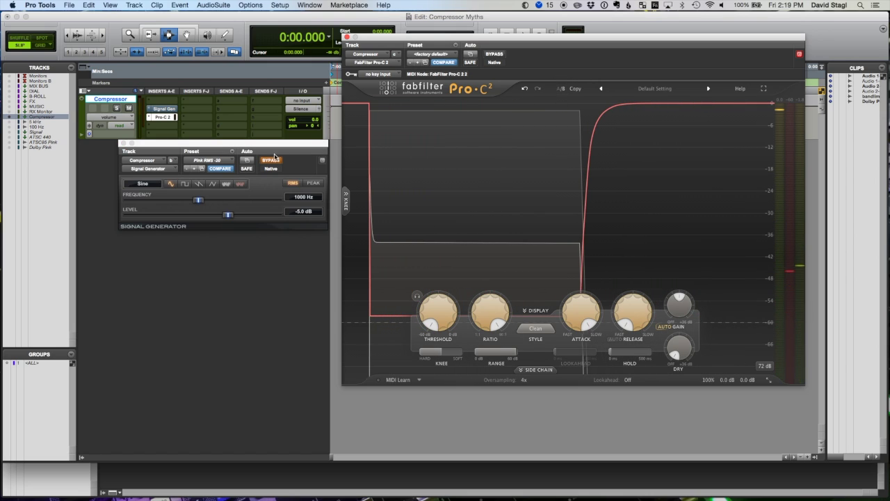
{"action": "left_click", "coordinate": [272, 160]}
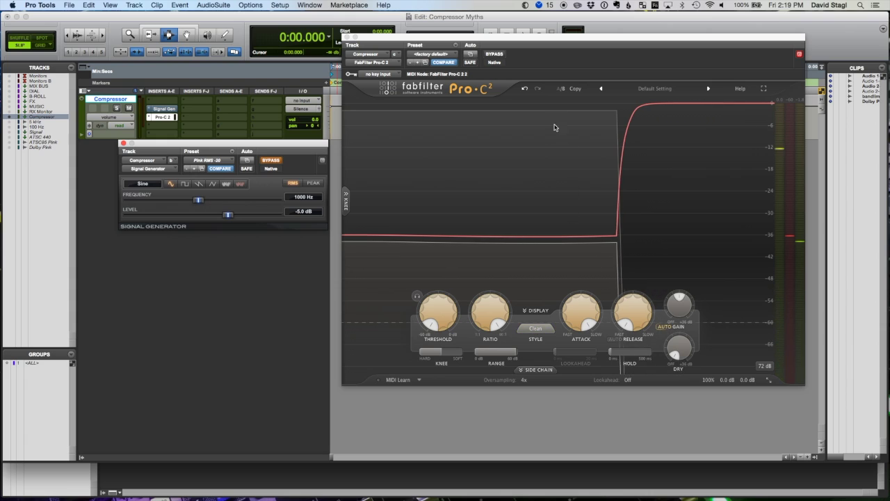
- Switch Pro-C 2's style to Mastering and send the first couple of tone bursts
{"action": "left_click", "coordinate": [536, 329]}
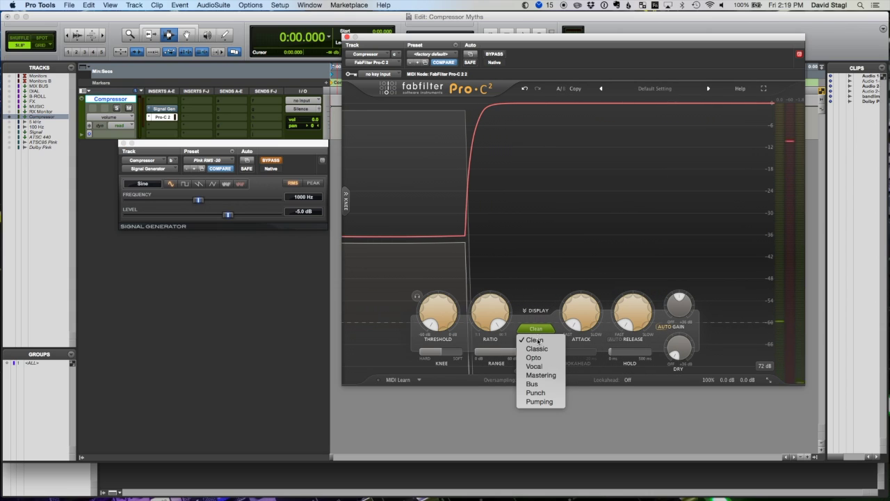
{"action": "left_click", "coordinate": [541, 375]}
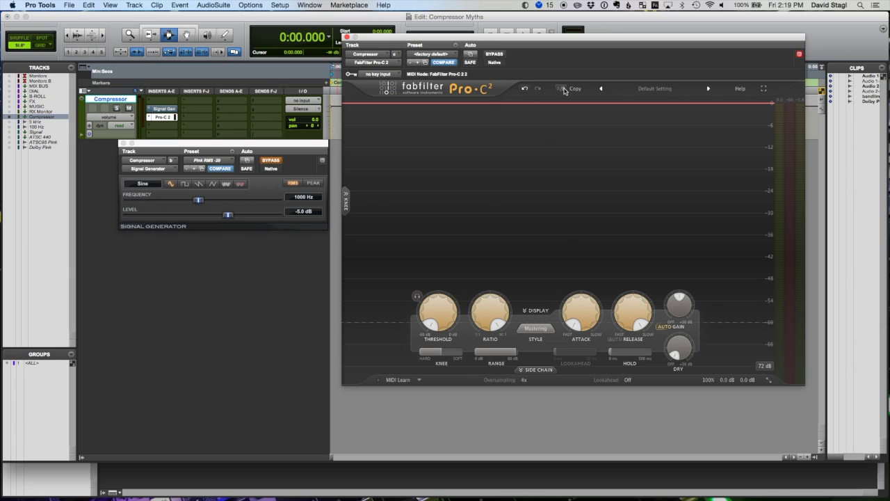
{"action": "left_click", "coordinate": [274, 164]}
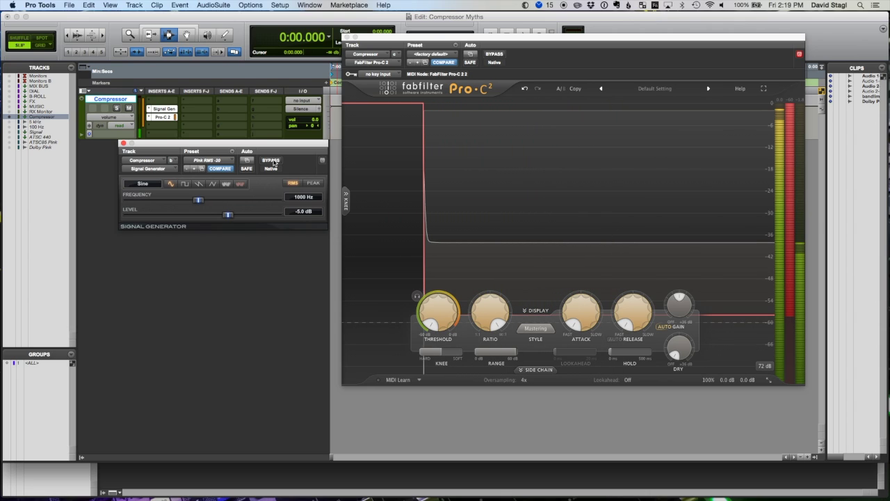
{"action": "left_click", "coordinate": [274, 162]}
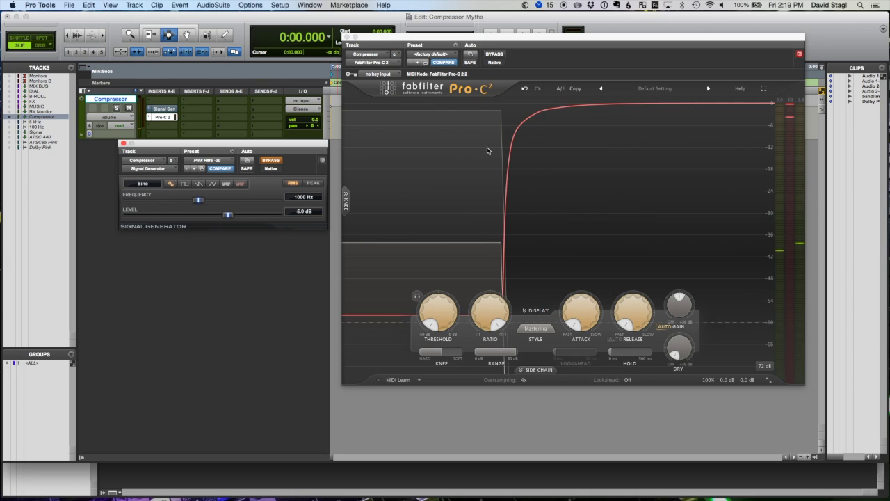
{"action": "left_click", "coordinate": [267, 160]}
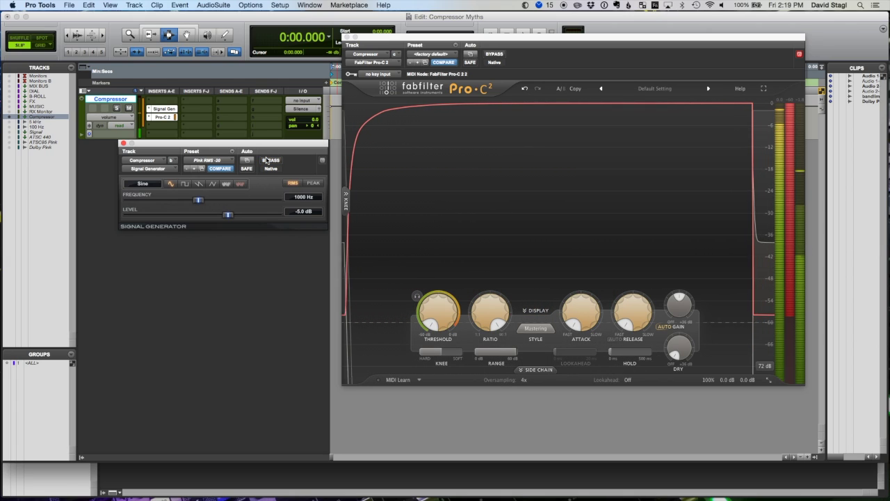
{"action": "left_click", "coordinate": [268, 161]}
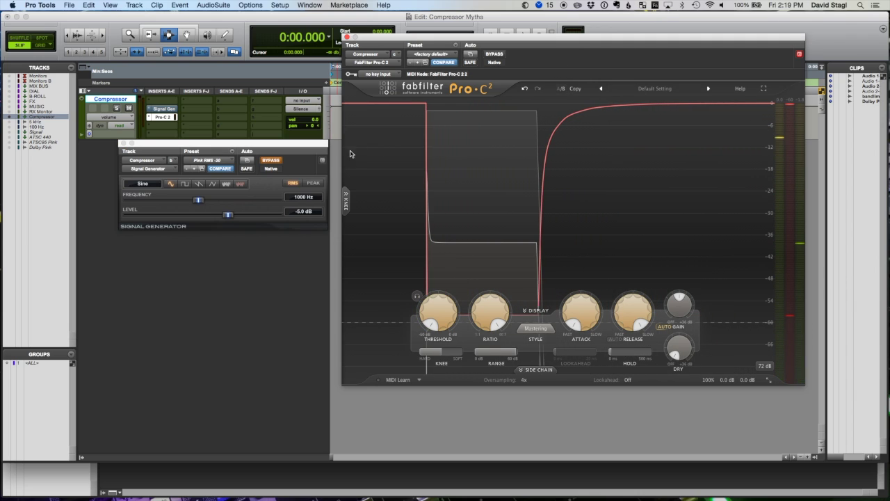
- Keep pulsing the test tone on and off to show the gain-reduction response, ending with it stopped
{"action": "left_click", "coordinate": [272, 161]}
{"action": "left_click", "coordinate": [272, 161]}
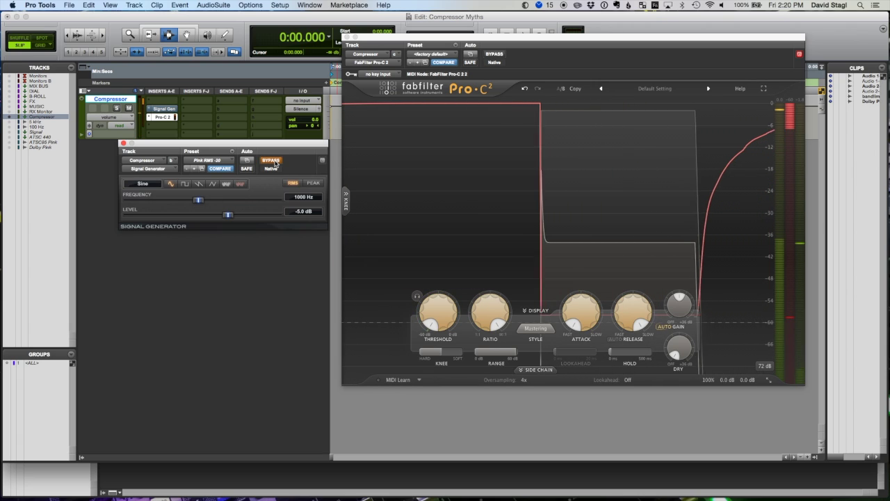
{"action": "left_click", "coordinate": [272, 161]}
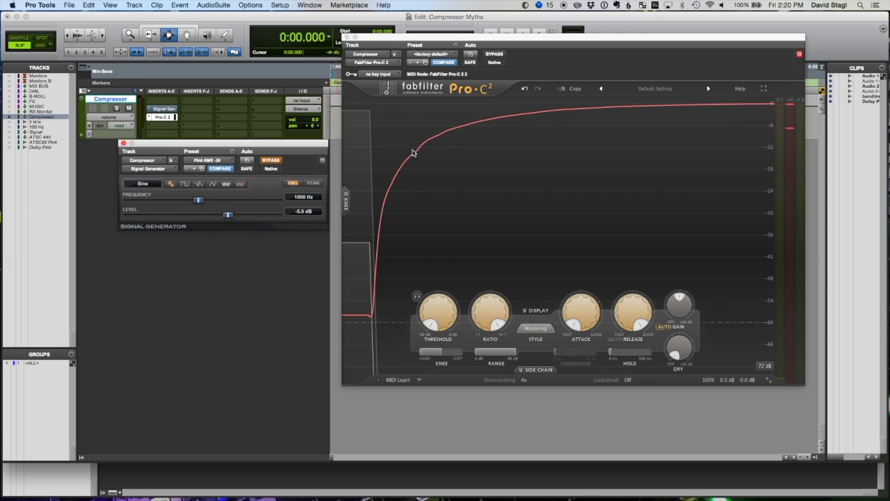
{"action": "left_click", "coordinate": [270, 161]}
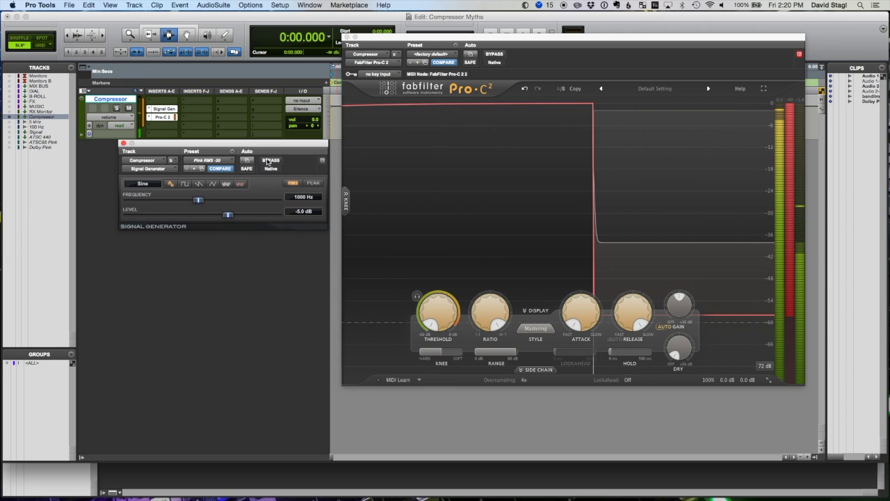
{"action": "left_click", "coordinate": [270, 160]}
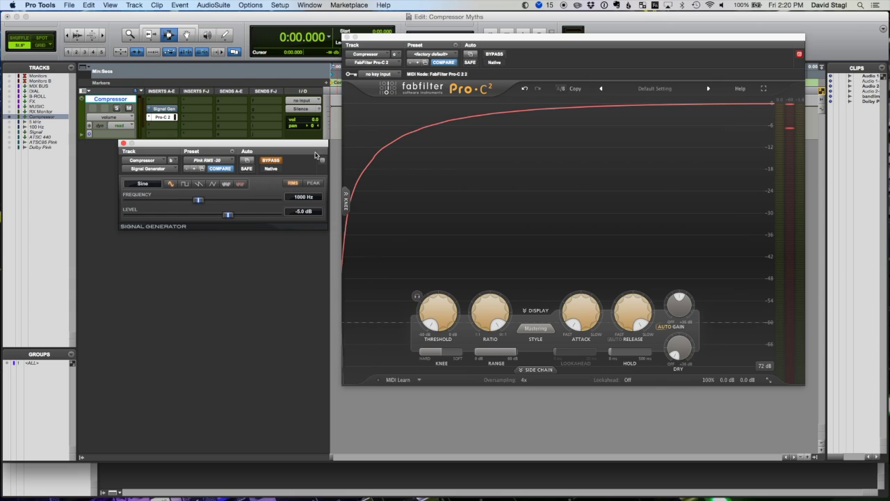
{"action": "left_click", "coordinate": [272, 161]}
{"action": "left_click", "coordinate": [550, 104]}
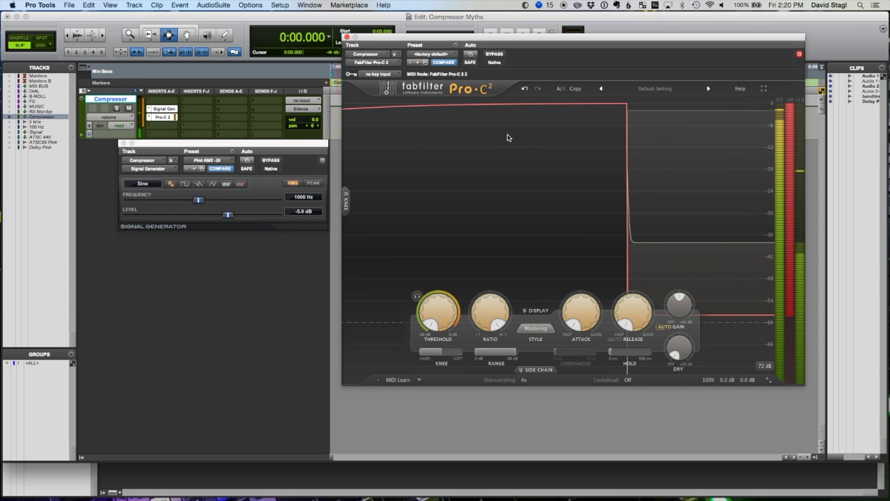
{"action": "left_click", "coordinate": [271, 162]}
{"action": "left_click", "coordinate": [272, 161]}
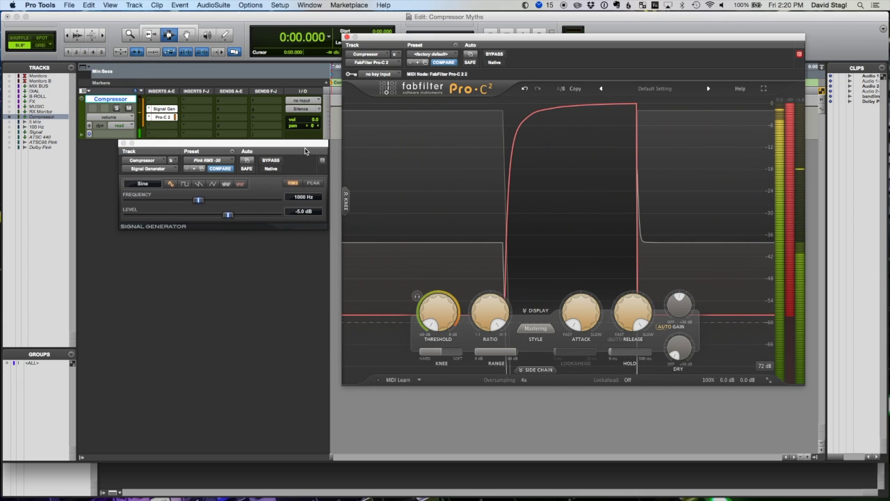
{"action": "left_click", "coordinate": [271, 161]}
{"action": "left_click", "coordinate": [273, 160]}
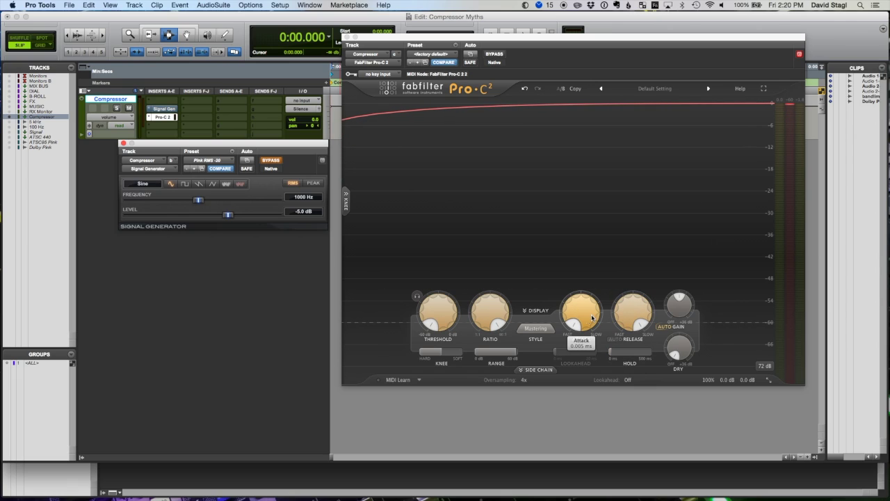
- Re-enable the Signal Generator so the 1000 Hz tone flows continuously into Pro-C 2
{"action": "mouse_move", "coordinate": [569, 309]}
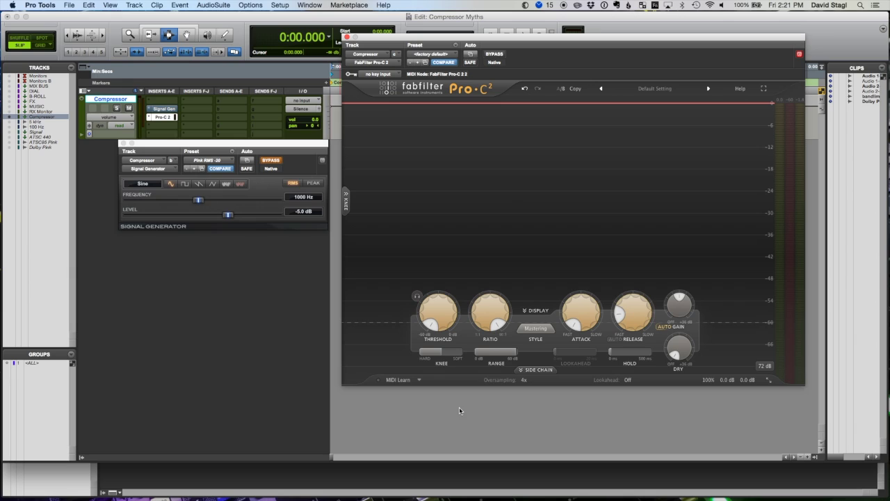
{"action": "left_click", "coordinate": [272, 161]}
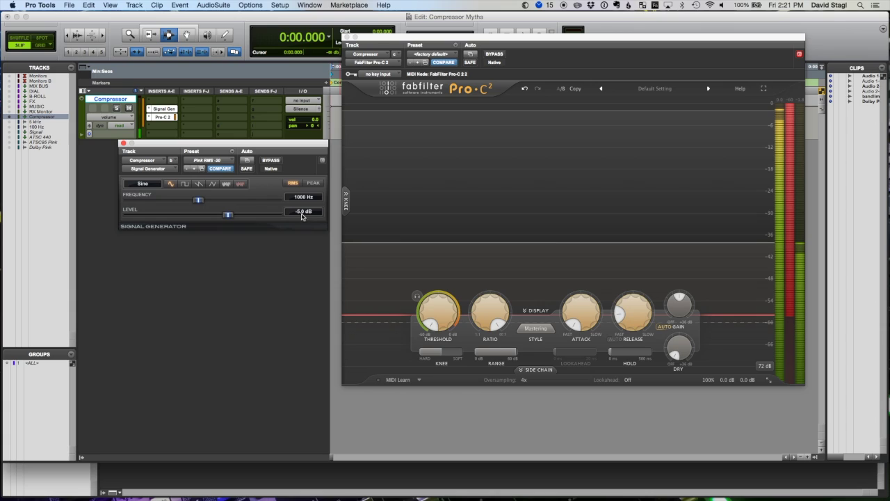
- Set the Signal Generator tone level to about -8.3 dB
{"action": "mouse_move", "coordinate": [427, 348]}
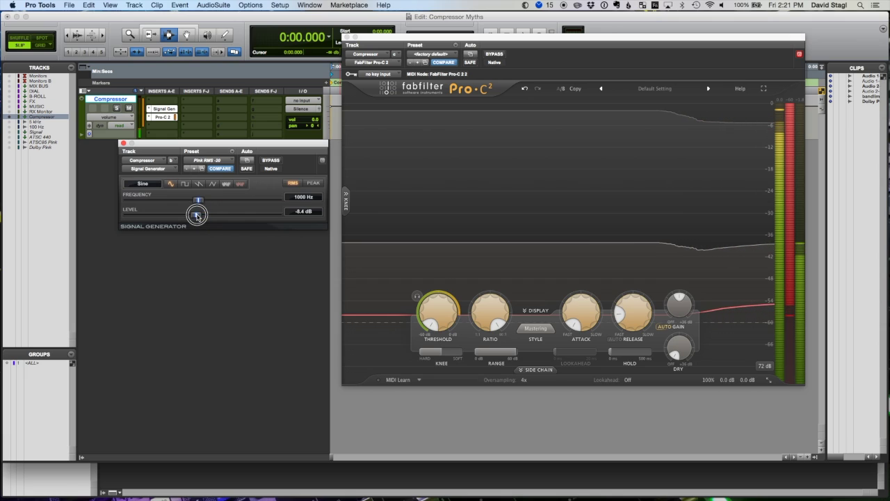
{"action": "mouse_move", "coordinate": [167, 216]}
{"action": "left_mouse_down"}
{"action": "mouse_move", "coordinate": [187, 216]}
{"action": "mouse_move", "coordinate": [163, 217]}
{"action": "left_mouse_up"}
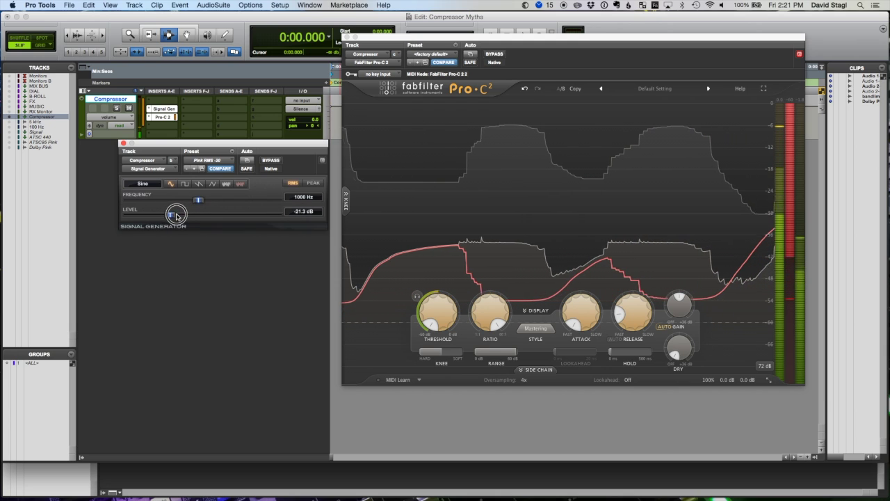
{"action": "left_click_drag", "start_coordinate": [176, 215], "coordinate": [197, 215]}
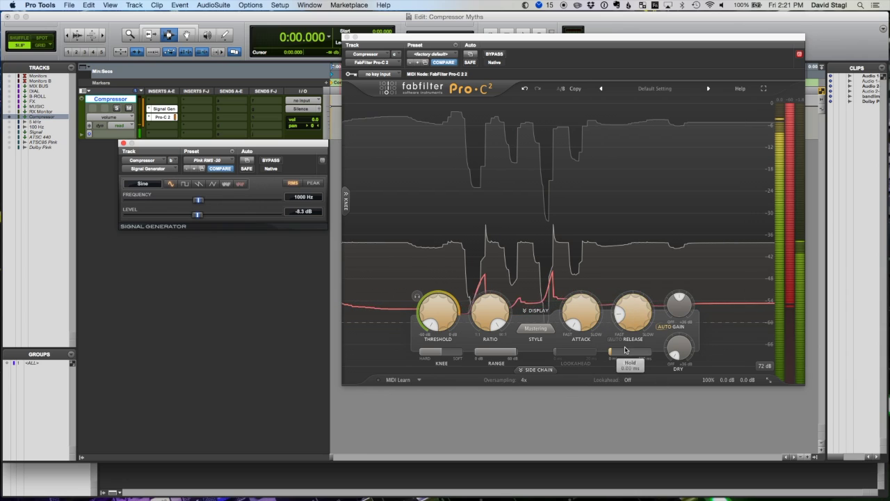
- Slow Pro-C 2's attack to about 16.7 ms and lengthen its release to about 192 ms
{"action": "mouse_move", "coordinate": [585, 321]}
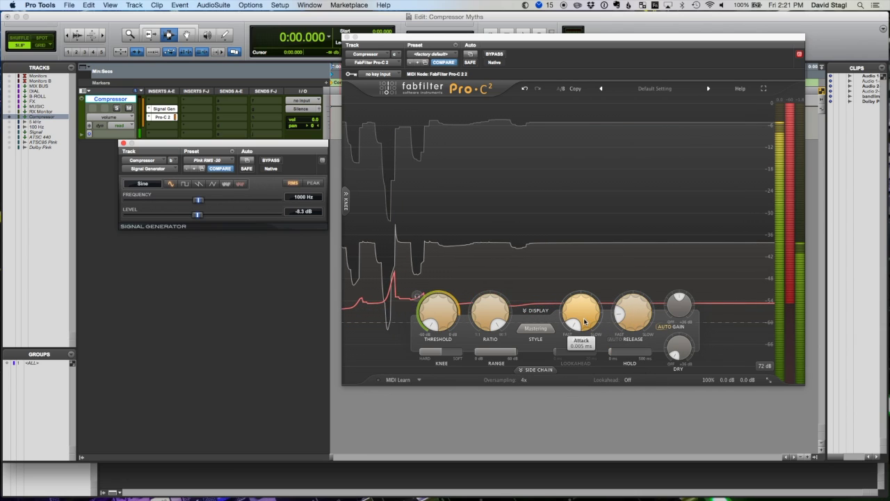
{"action": "left_click_drag", "start_coordinate": [582, 319], "coordinate": [578, 265]}
{"action": "left_click_drag", "start_coordinate": [633, 307], "coordinate": [634, 292]}
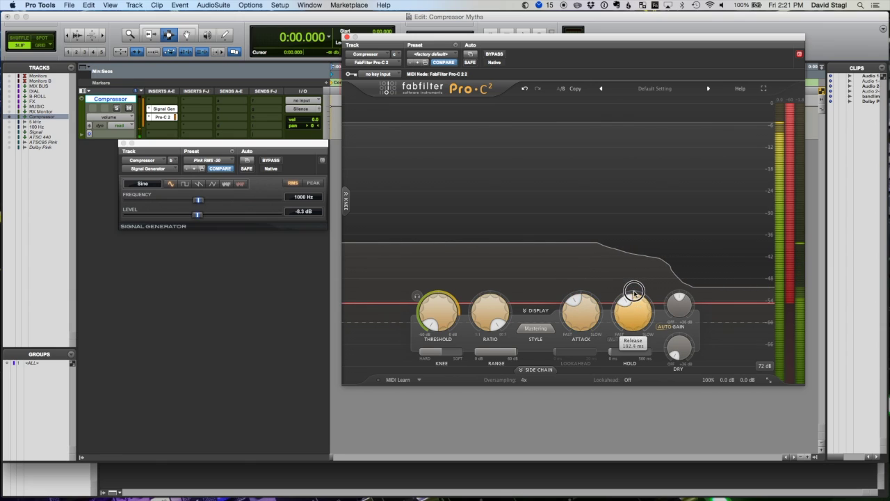
{"action": "mouse_move", "coordinate": [587, 315]}
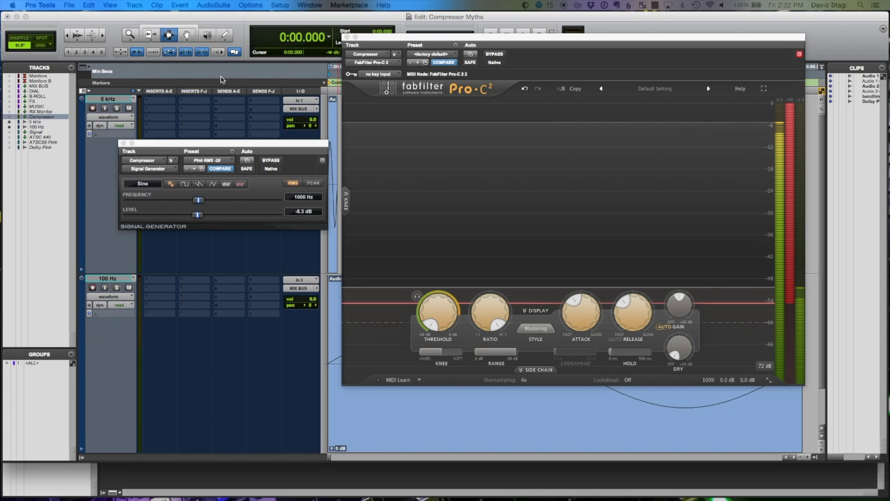
- Close the Pro-C 2 and Signal Generator windows to reveal the 5 kHz and 100 Hz sine clips
{"action": "left_click", "coordinate": [348, 37]}
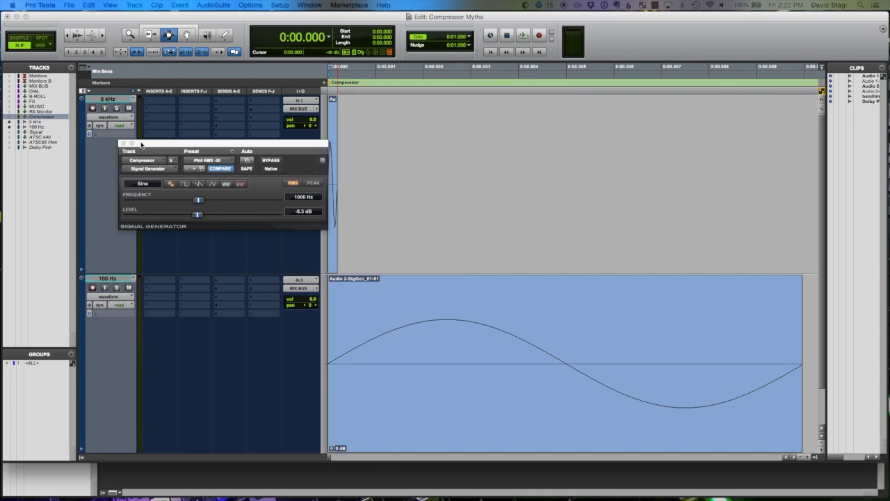
{"action": "left_click", "coordinate": [123, 143]}
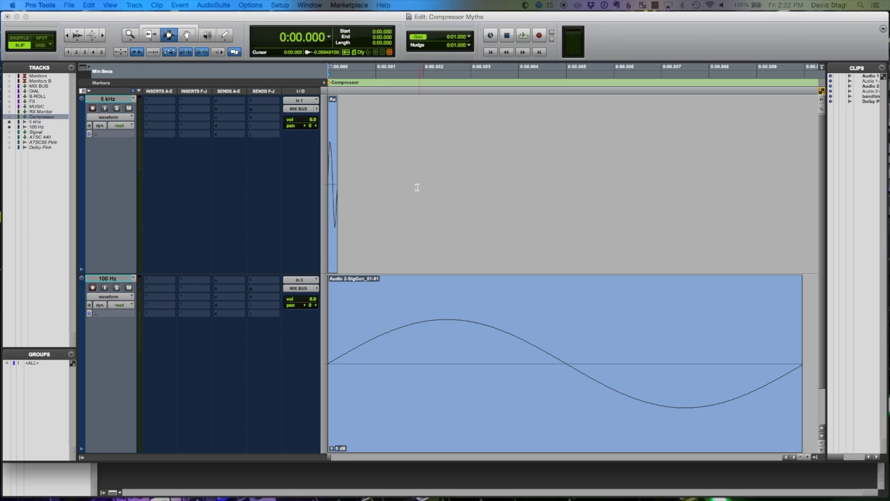